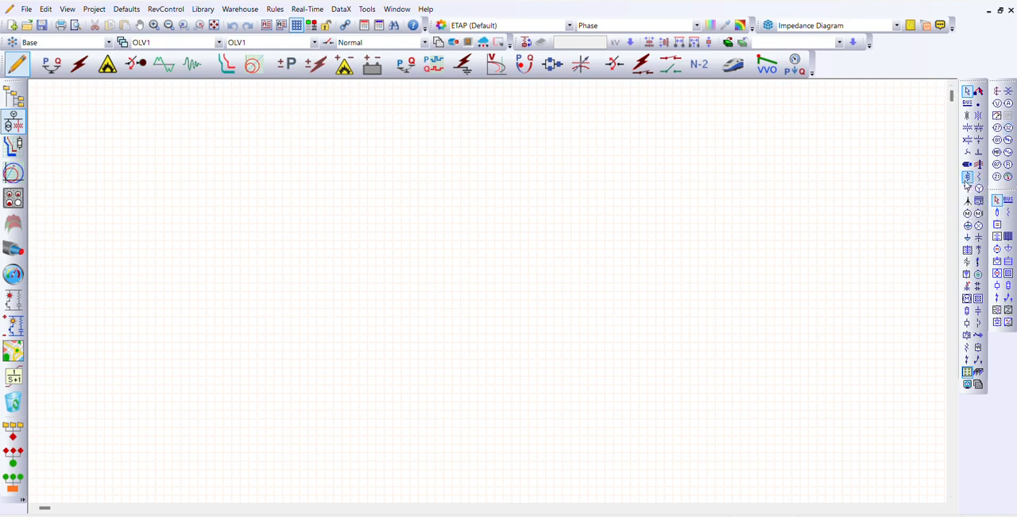
Place a power grid source near the top of the one-line diagram with two two-winding transformers stacked vertically below it
click(968, 190)
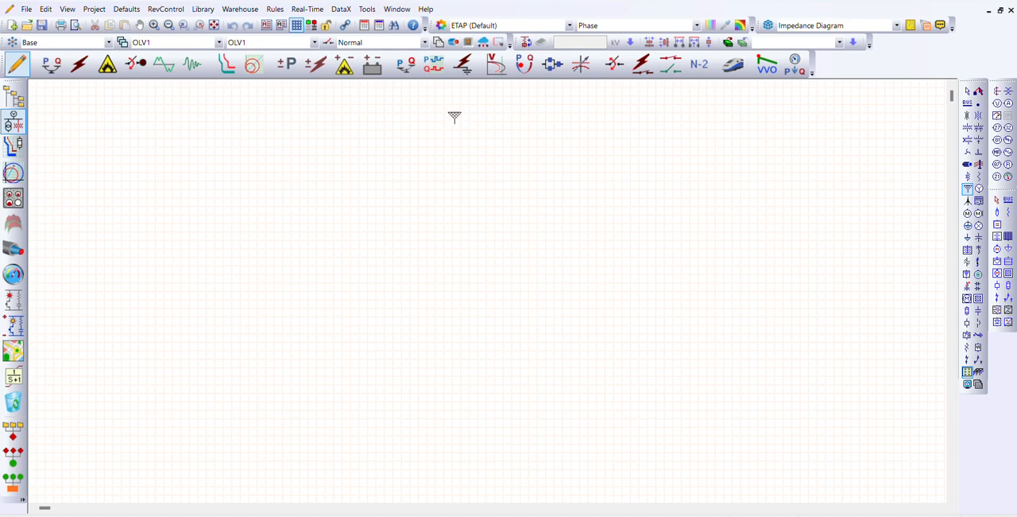
click(454, 102)
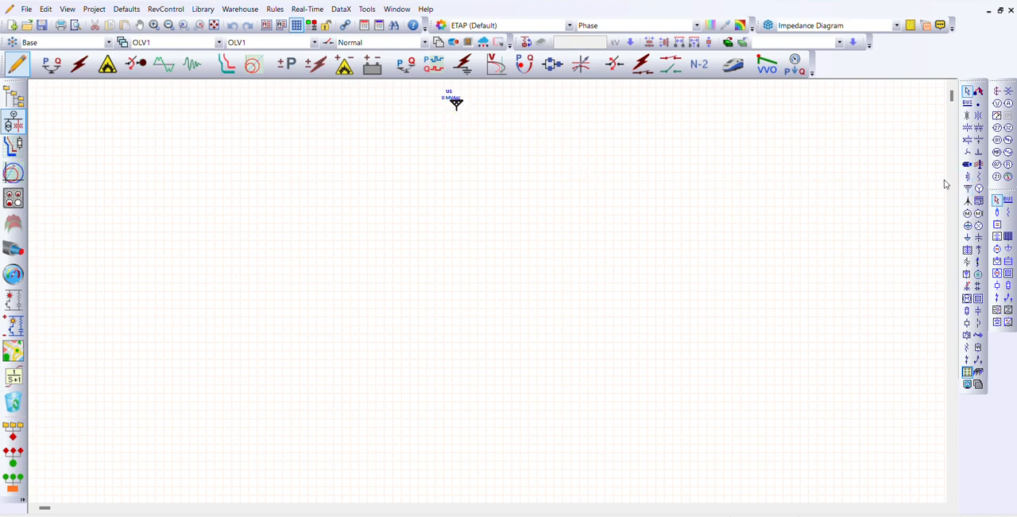
click(967, 129)
click(454, 159)
click(968, 130)
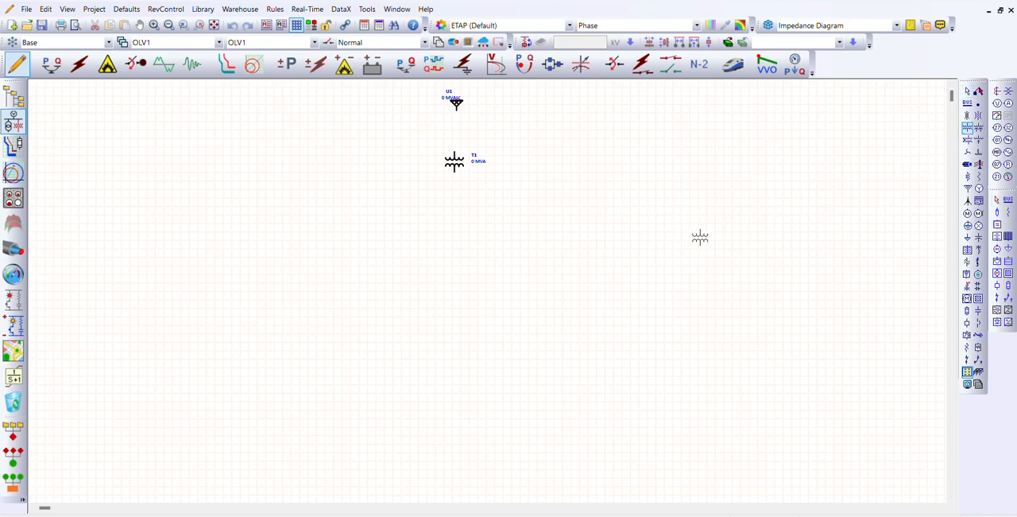
click(454, 235)
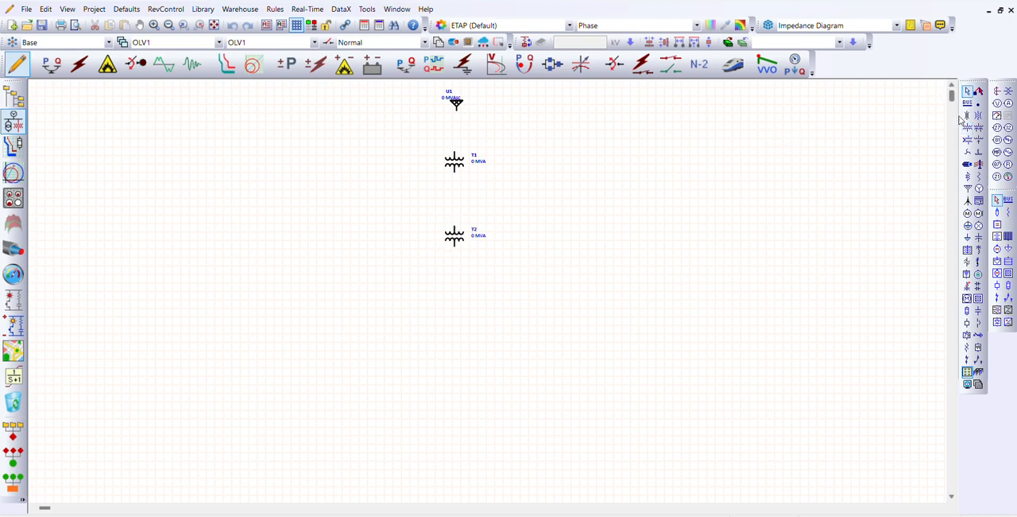
Add three buses in line with the source: one above T1, one between the two transformers, and one below T2
click(968, 102)
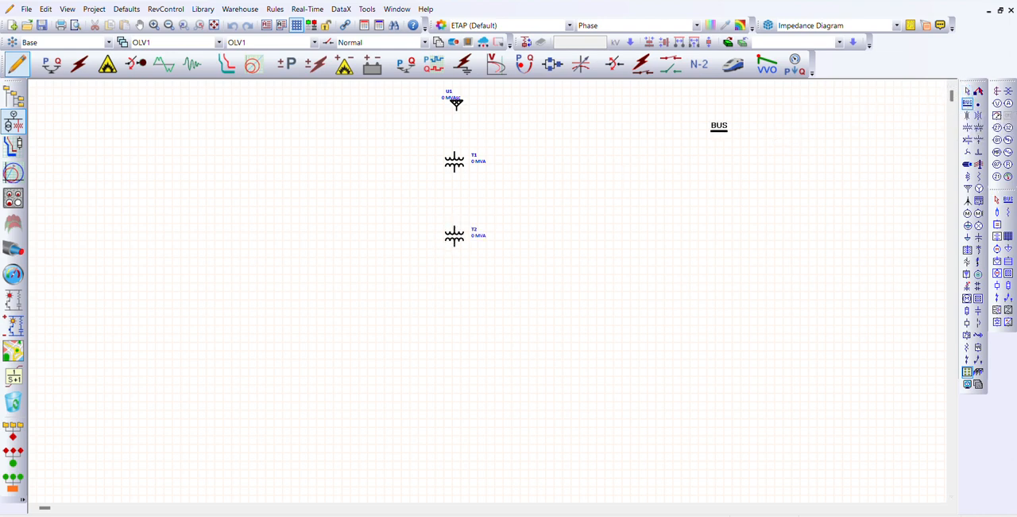
click(446, 135)
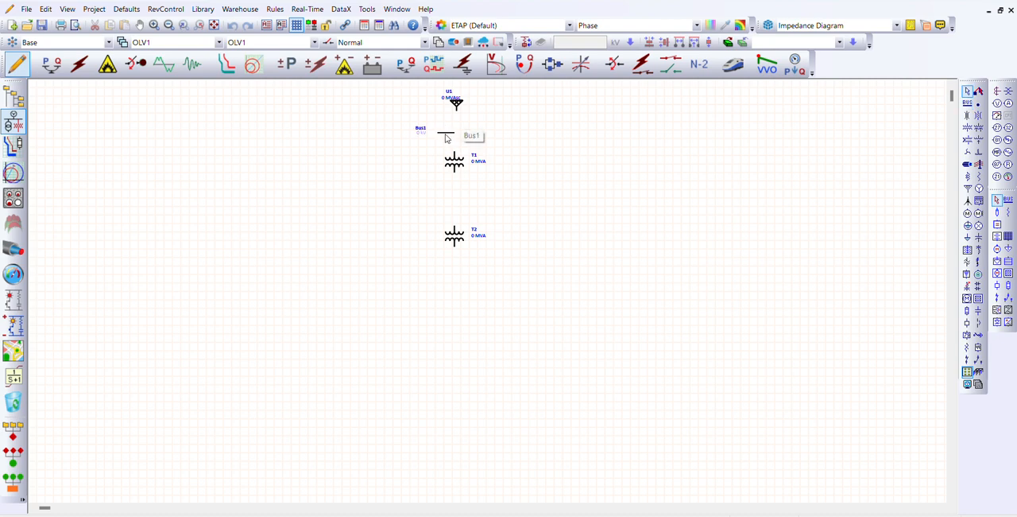
mouse_move(446, 135)
mouse_down()
mouse_move(465, 131)
mouse_move(457, 129)
mouse_up()
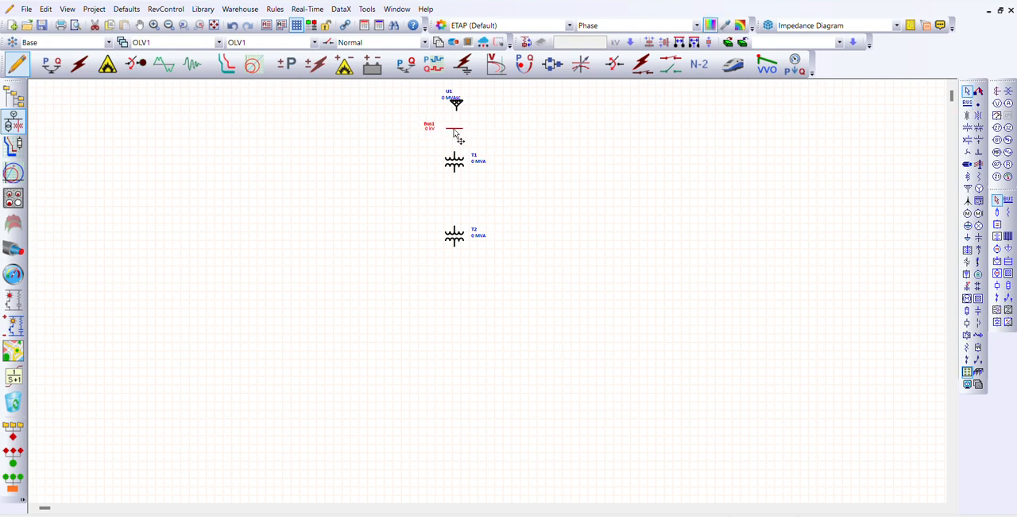
click(544, 141)
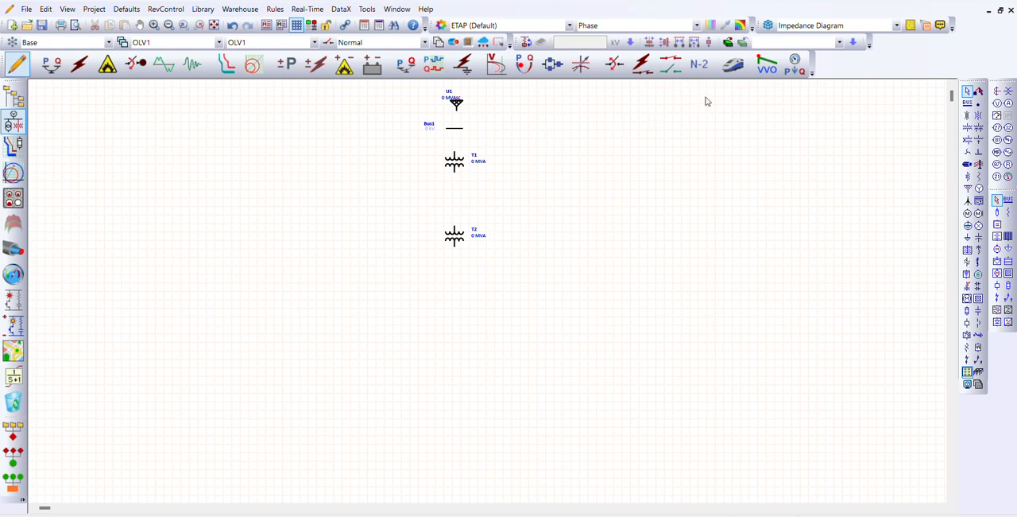
click(967, 104)
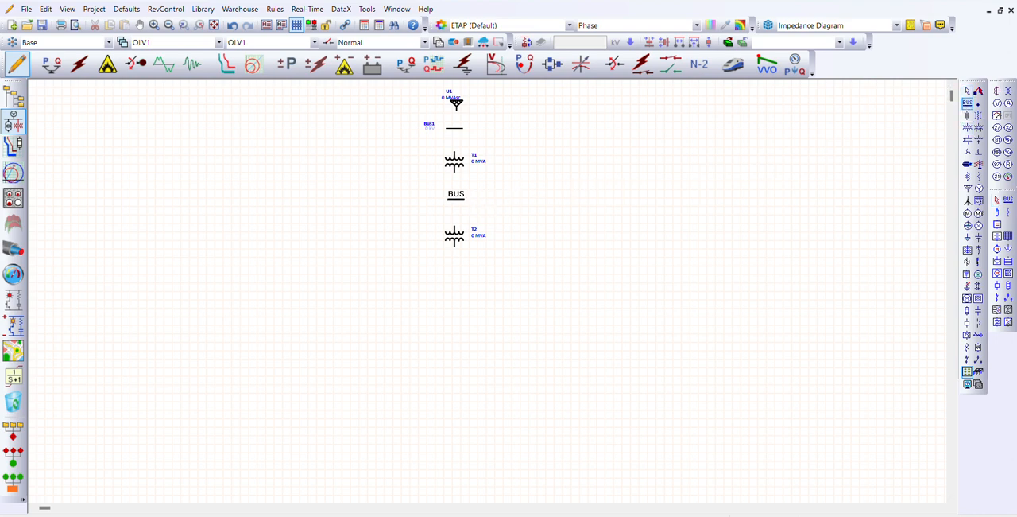
click(456, 202)
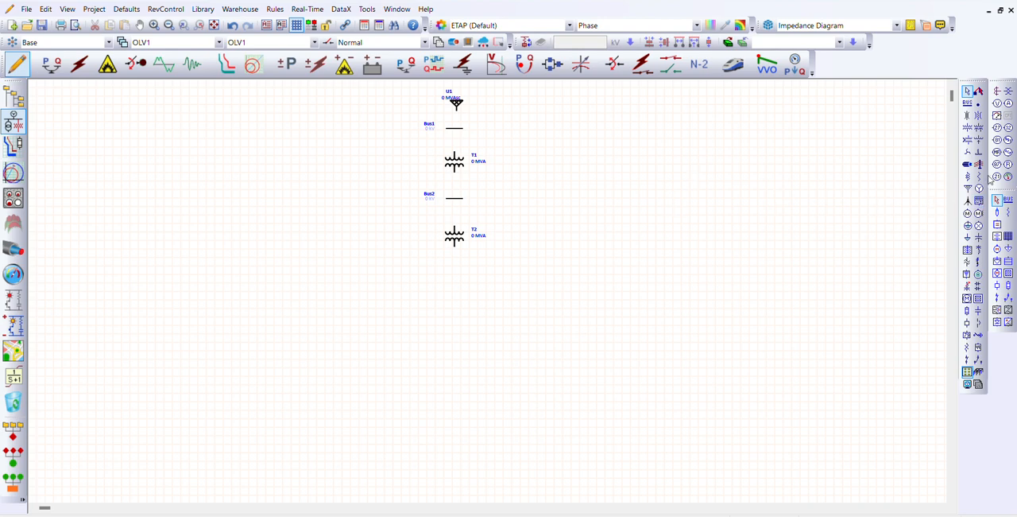
click(967, 104)
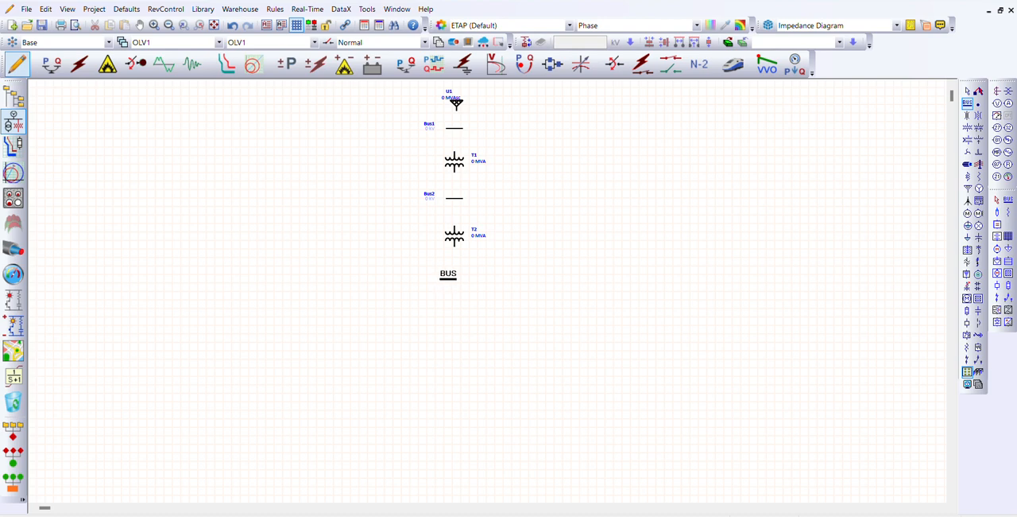
click(451, 275)
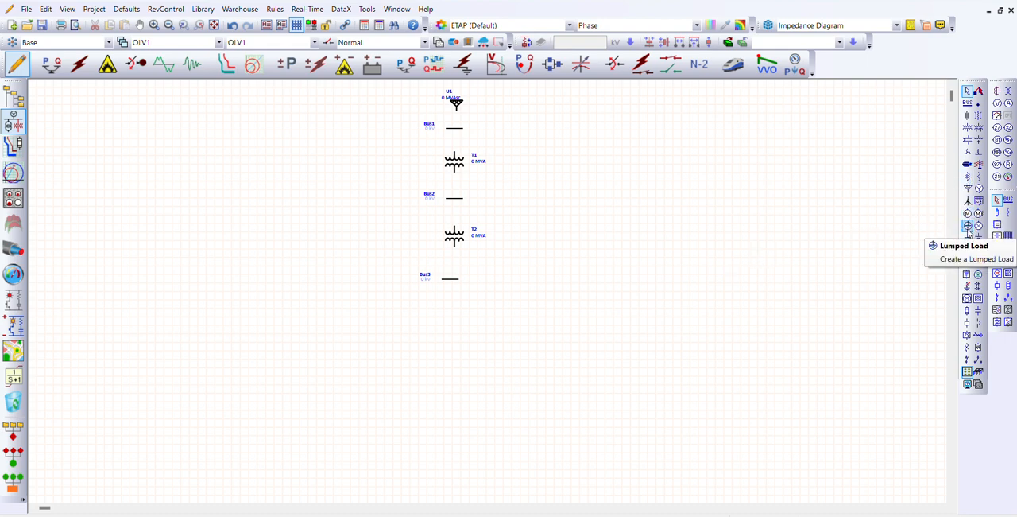
Place three lumped loads below Bus3
click(968, 227)
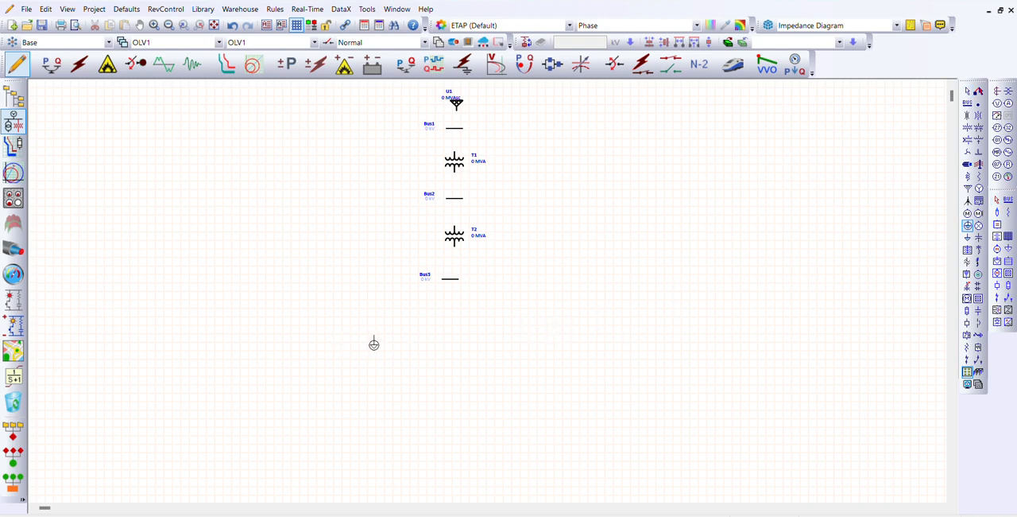
click(385, 334)
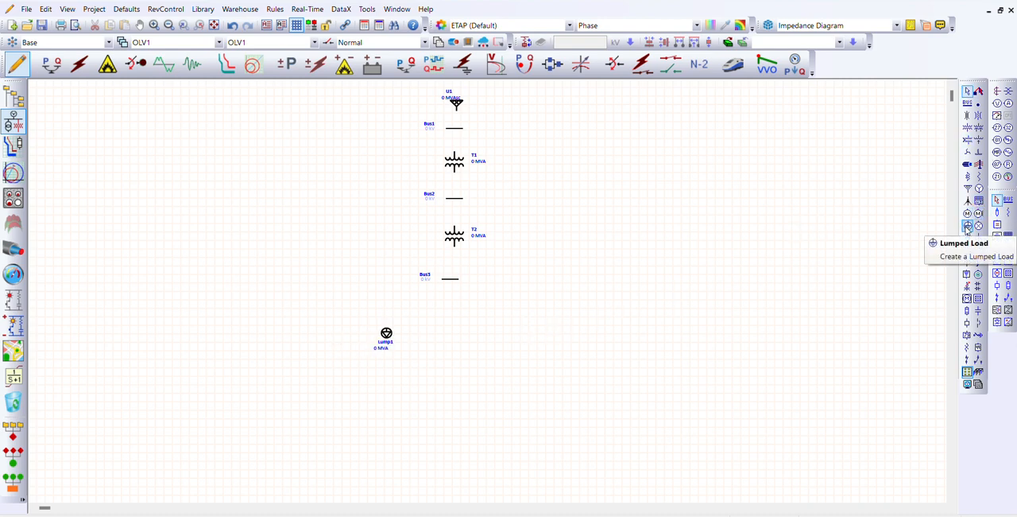
click(968, 226)
click(432, 344)
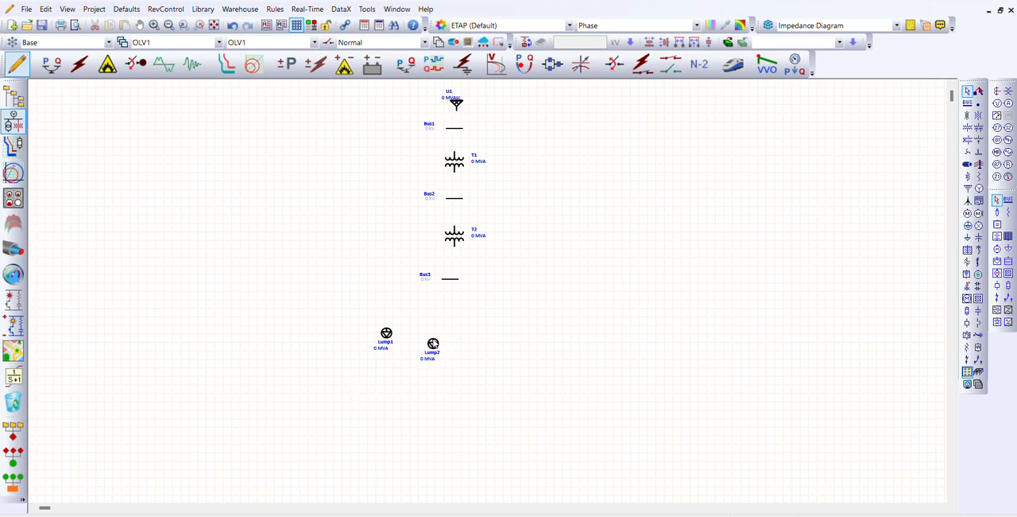
double_click(434, 343)
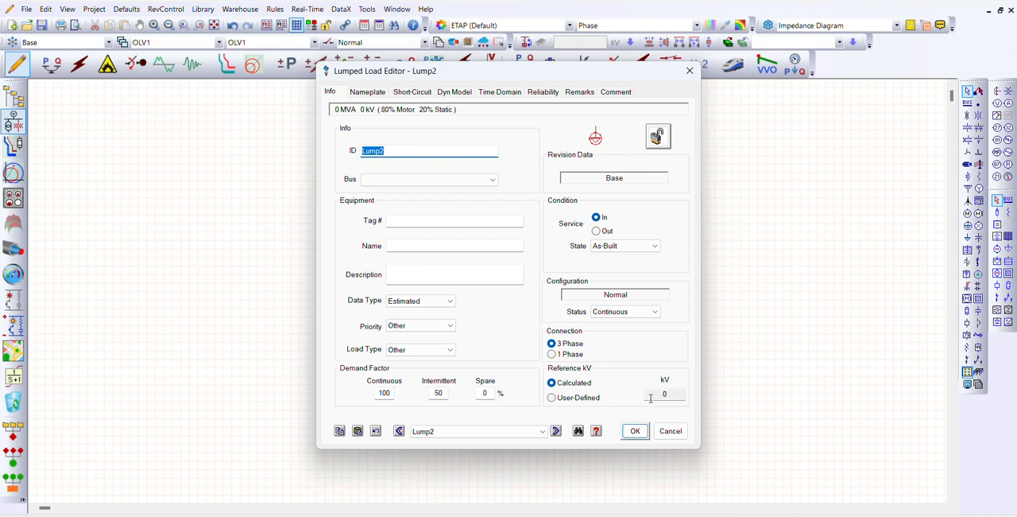
click(637, 432)
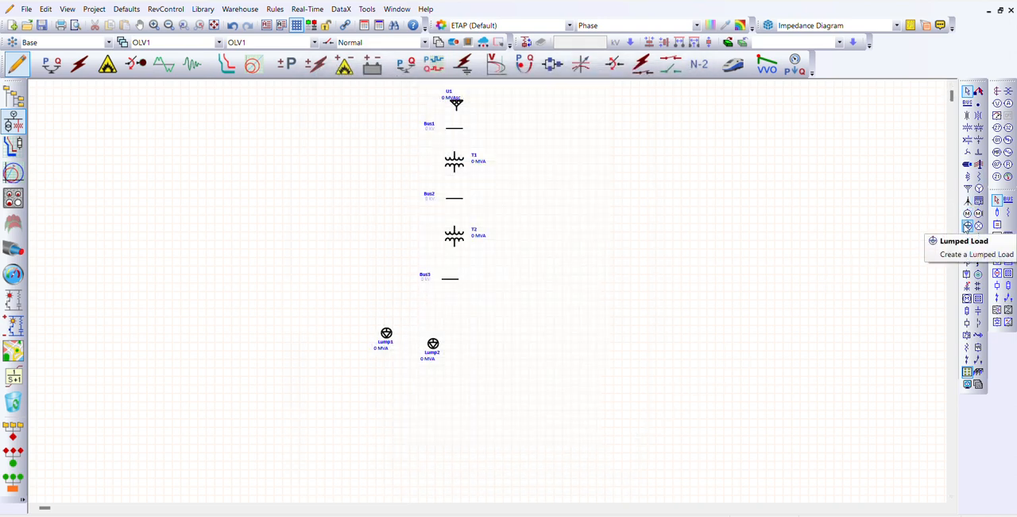
click(967, 226)
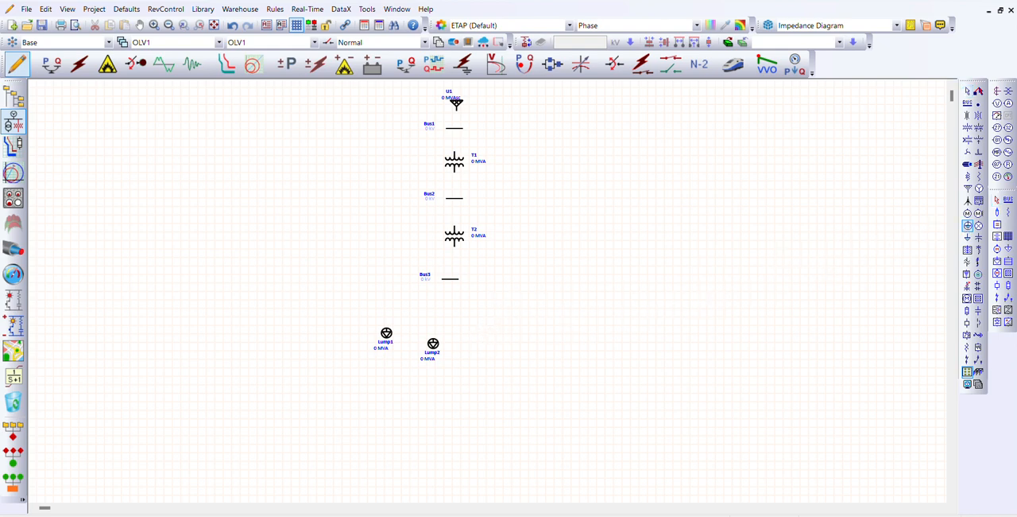
click(479, 333)
Arrange the three lumped loads in an evenly spaced horizontal row beneath Bus3
drag(433, 348, 507, 338)
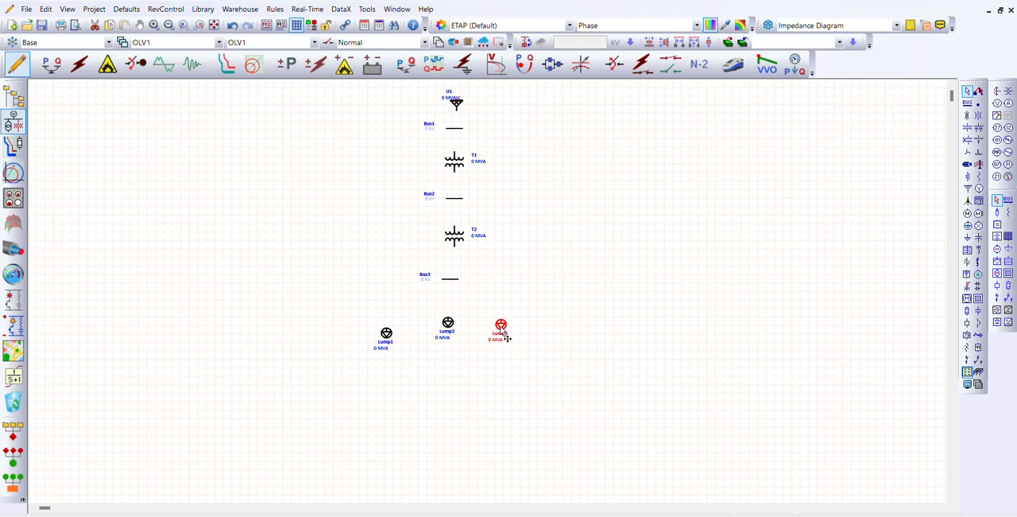
click(402, 331)
drag(387, 333, 393, 327)
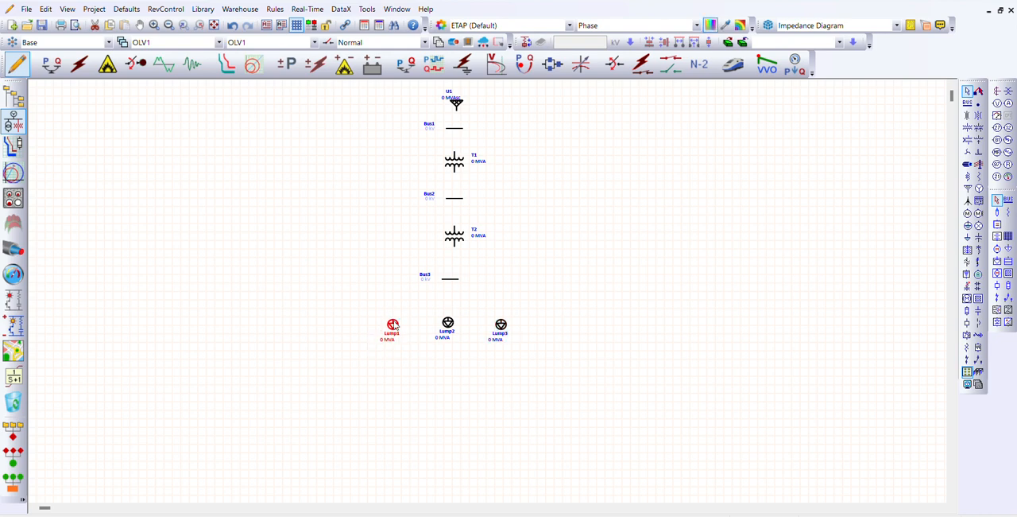
click(606, 218)
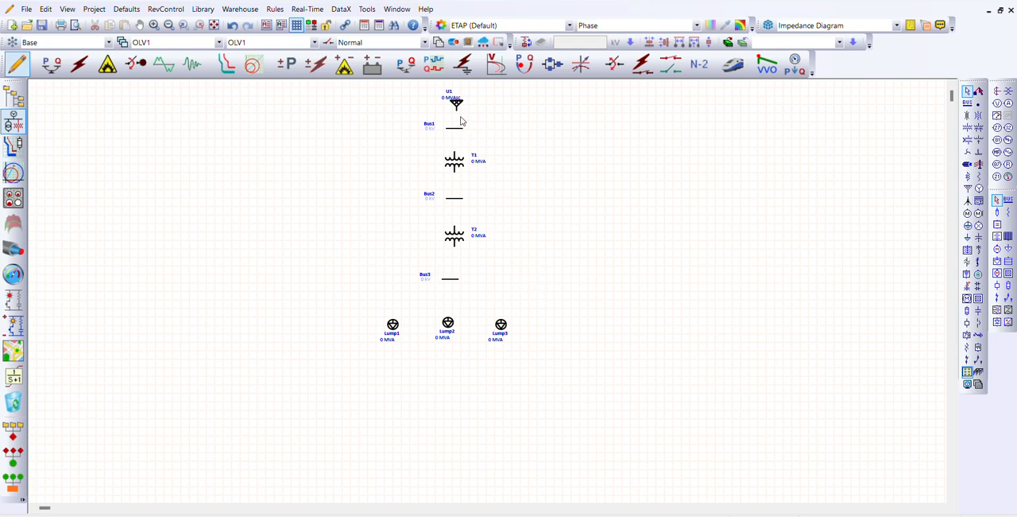
Insert an impedance between Bus2 and transformer T2, moving Bus2 up to make room for it
drag(459, 116, 544, 239)
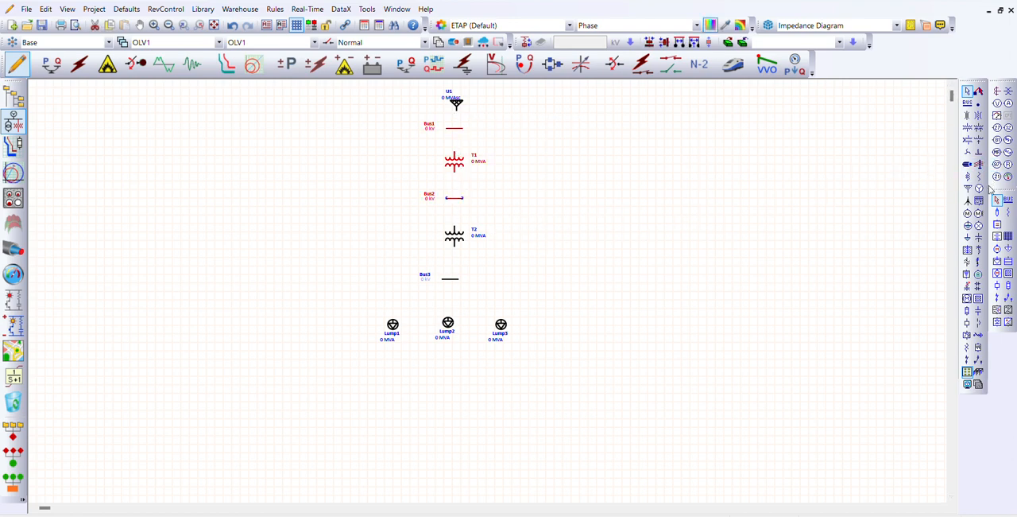
click(980, 177)
click(454, 268)
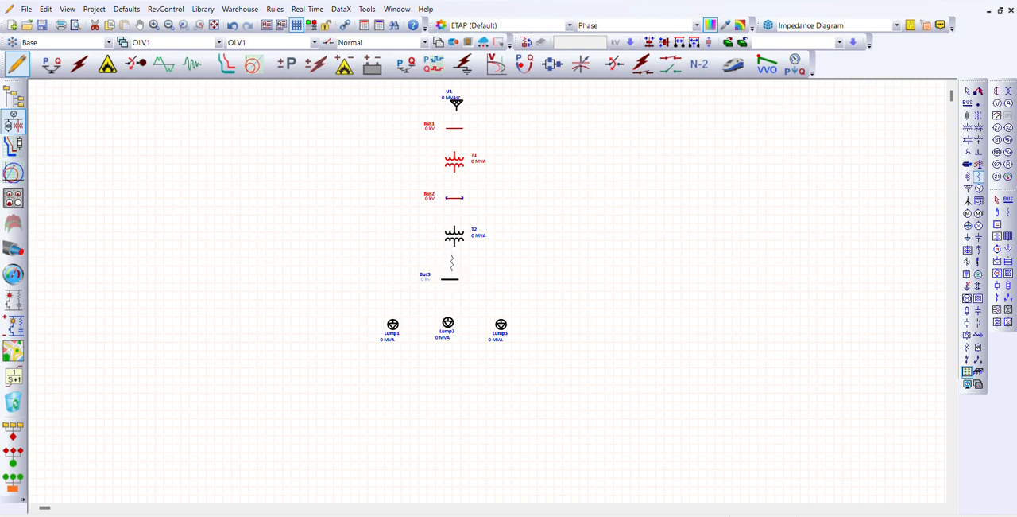
drag(453, 263, 456, 213)
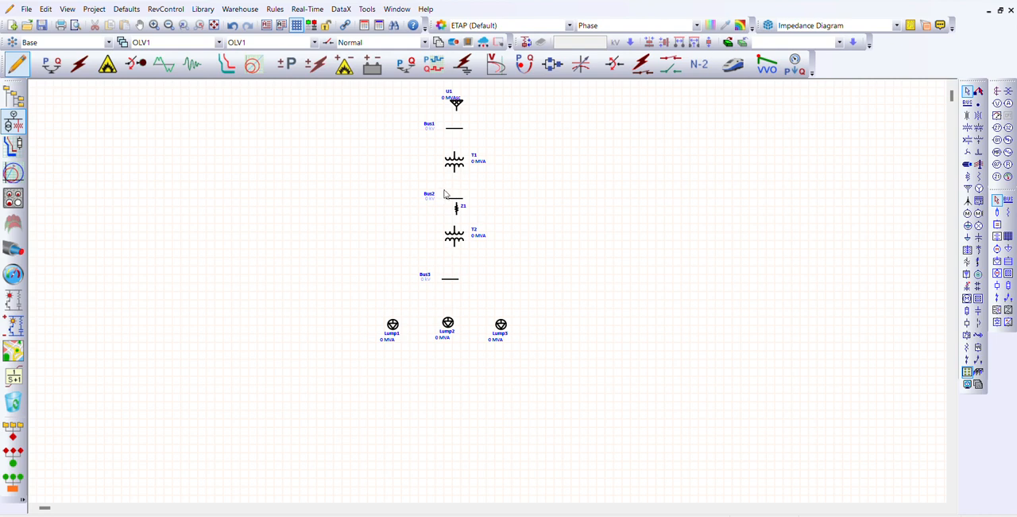
drag(445, 194, 445, 181)
drag(455, 210, 455, 205)
click(493, 229)
Stretch Bus3 in both directions so it spans the full row of three lumped loads
click(452, 282)
drag(452, 281, 462, 279)
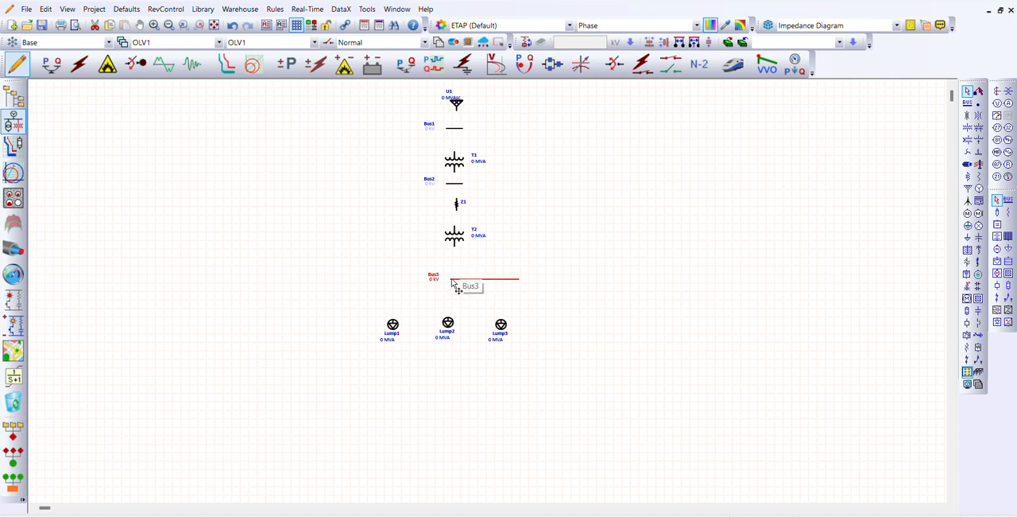
drag(449, 279, 380, 276)
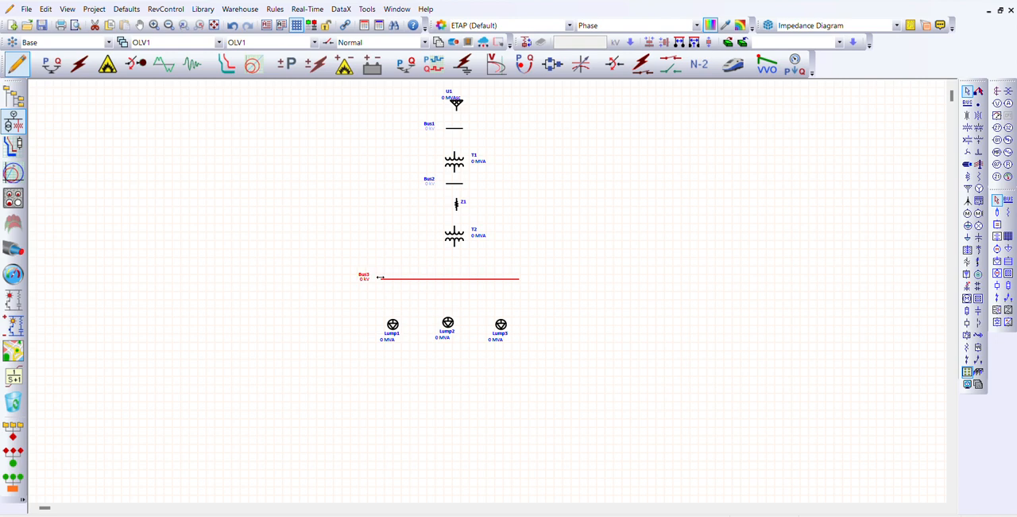
click(617, 232)
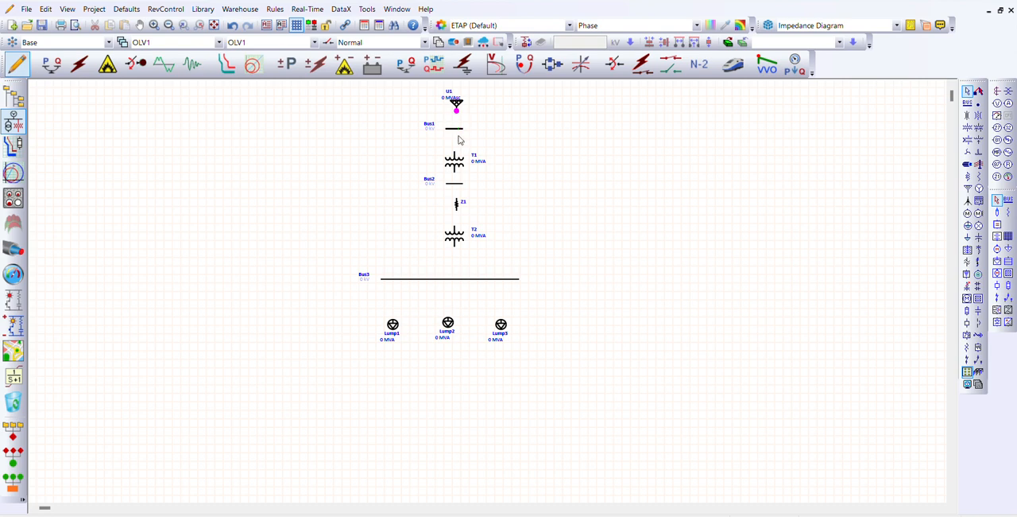
Connect the power grid U1 to Bus1 and the primary of transformer T1 to Bus1
mouse_move(459, 135)
mouse_down()
mouse_move(454, 125)
mouse_move(456, 134)
mouse_up()
drag(455, 151, 456, 128)
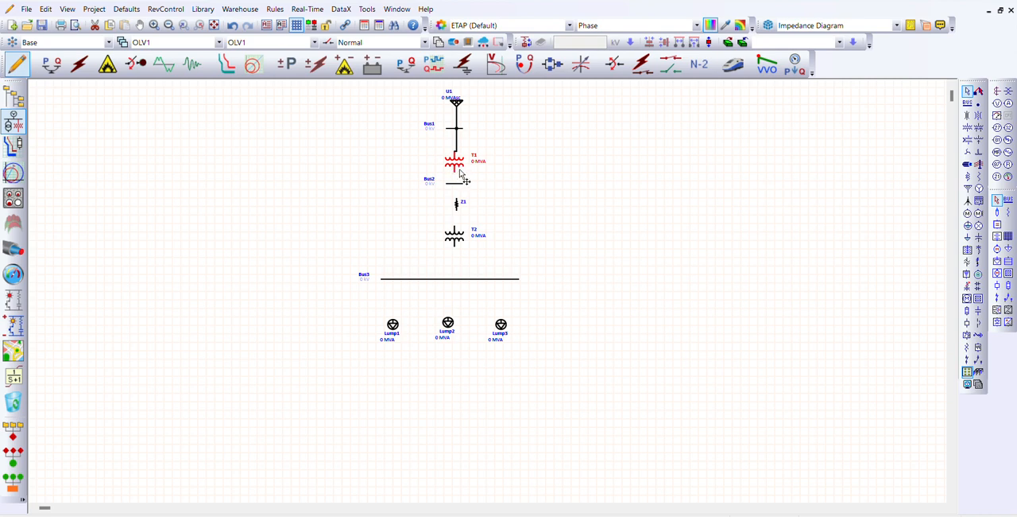
double_click(459, 172)
click(472, 168)
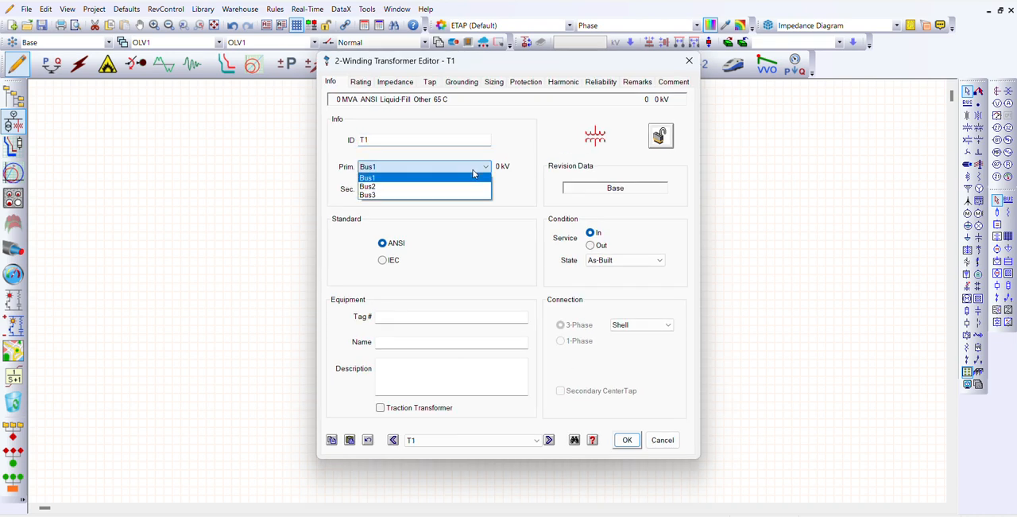
click(789, 163)
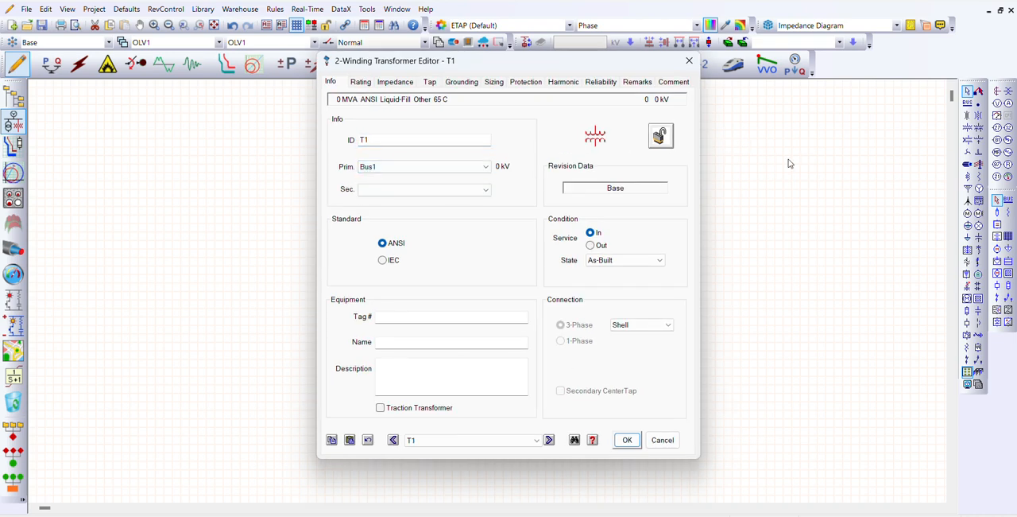
click(690, 61)
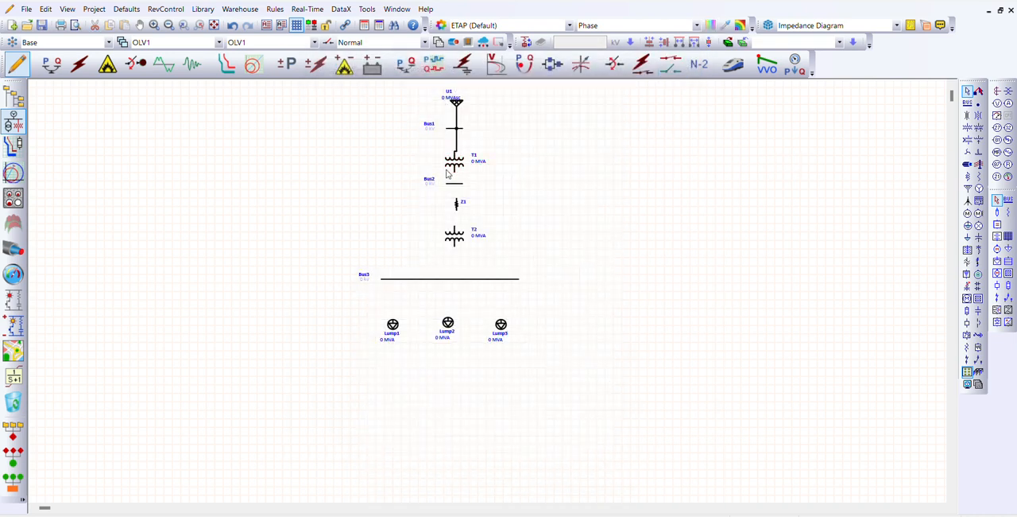
Wire T1's secondary to Bus2, then through impedance Z1 and transformer T2 down to Bus3
drag(454, 175, 454, 186)
drag(458, 200, 455, 184)
drag(455, 226, 456, 210)
mouse_move(456, 252)
mouse_down()
mouse_move(457, 277)
mouse_move(443, 285)
mouse_move(456, 281)
mouse_up()
click(493, 253)
Connect the lumped loads Lump1, Lump2 and Lump3 to Bus3
drag(392, 320, 392, 279)
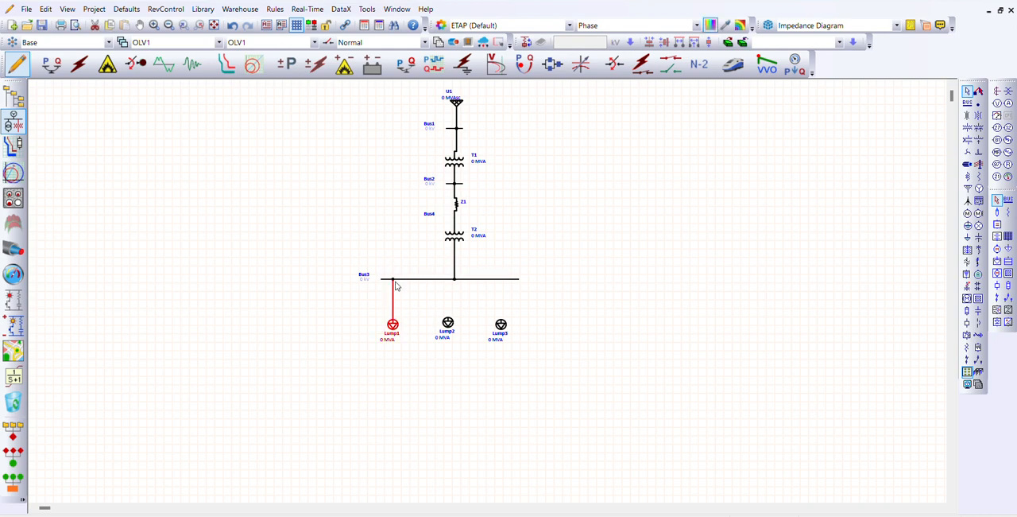
click(469, 301)
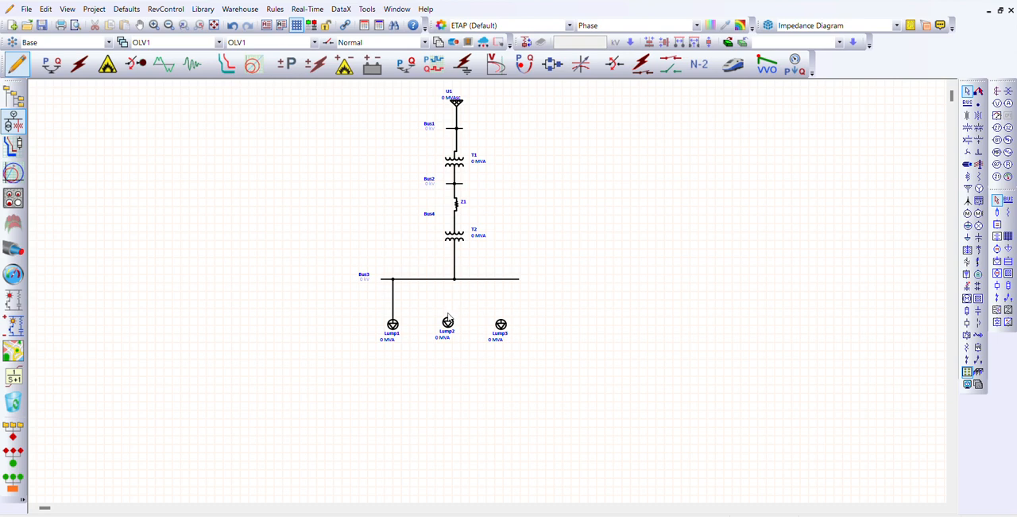
drag(447, 320, 448, 280)
drag(501, 319, 500, 284)
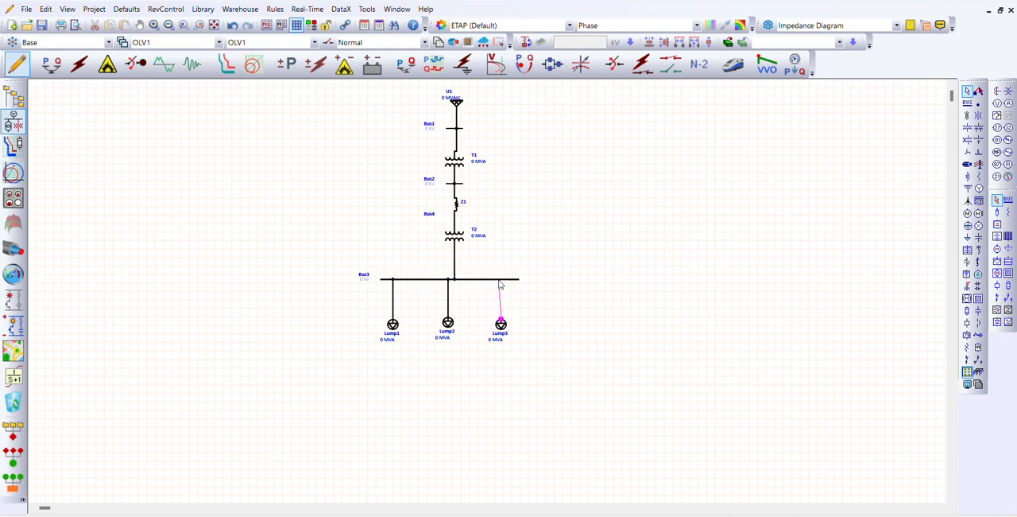
click(537, 296)
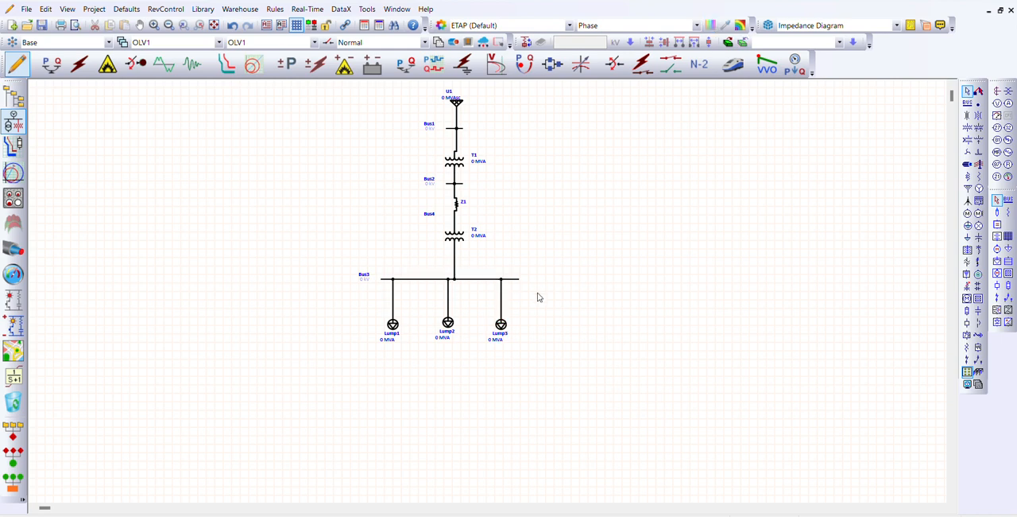